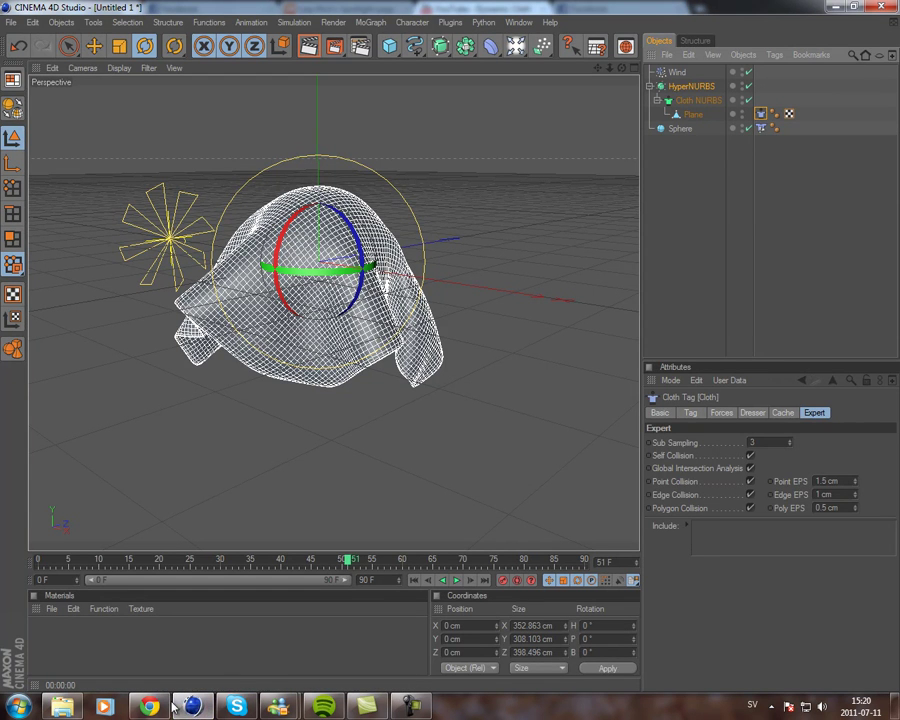
Step: View the Dynamic Cloth Tutorial video page in the browser and return to Cinema 4D
left_click(163, 713)
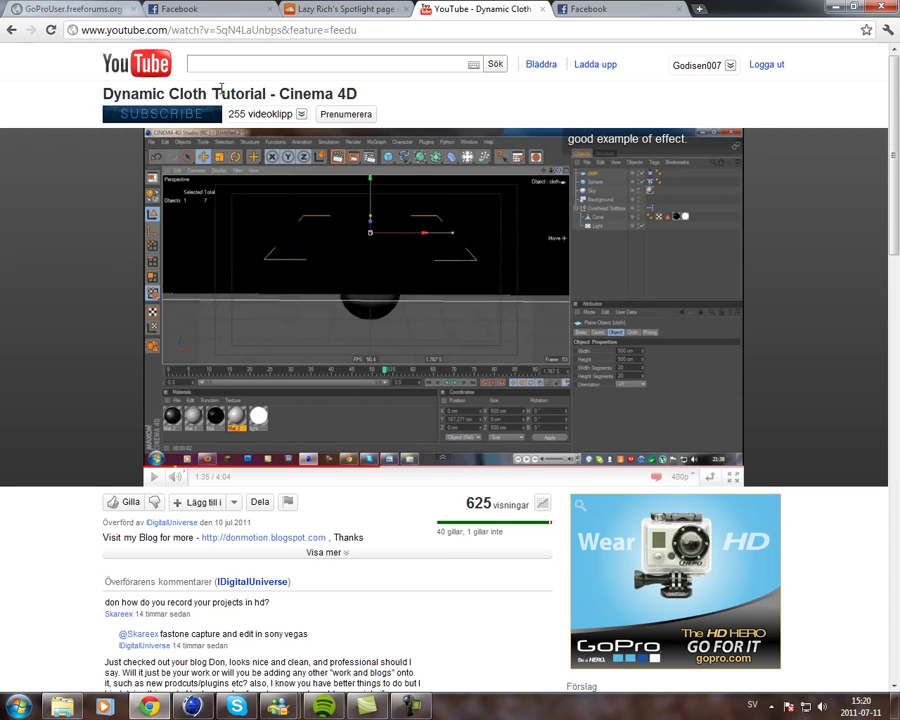
left_click(186, 708)
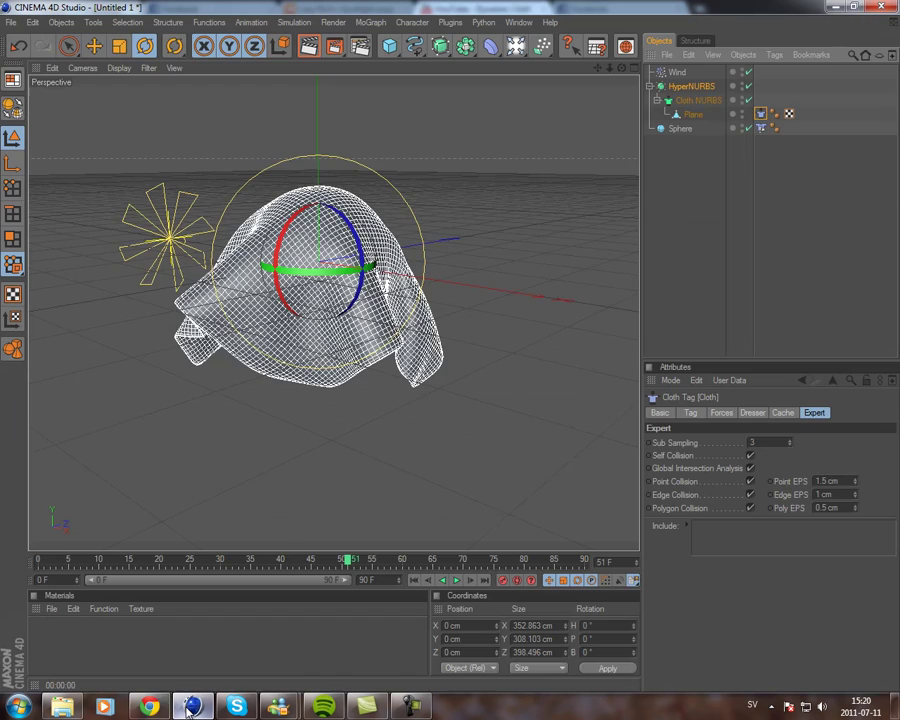
Step: Delete the Wind object from the cloth scene
scroll(323, 306, "down", 2)
left_click(676, 73)
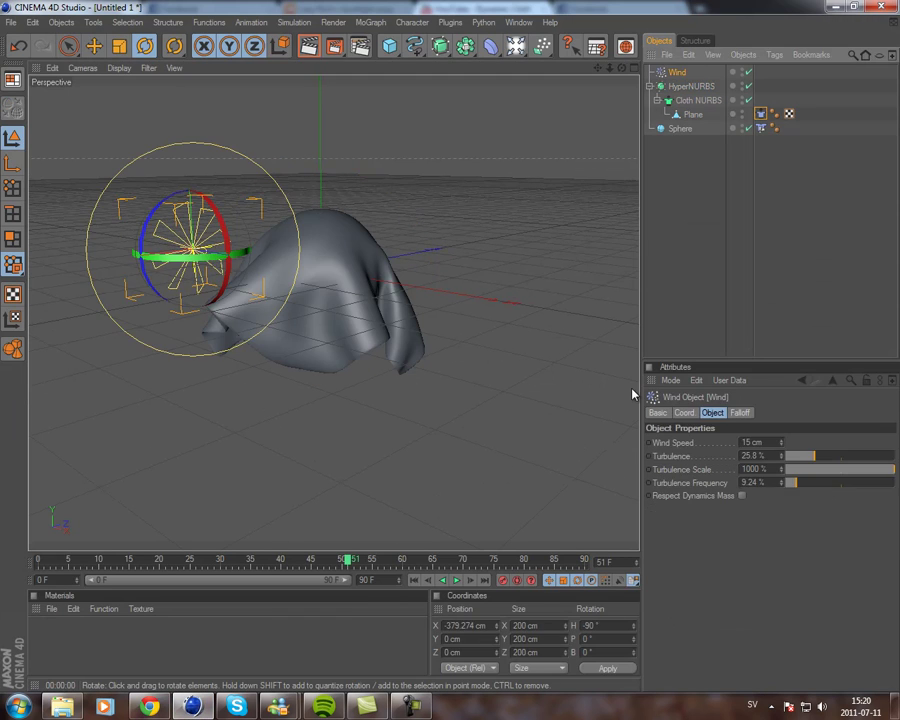
key("Delete")
left_click_drag(622, 69, 452, 352)
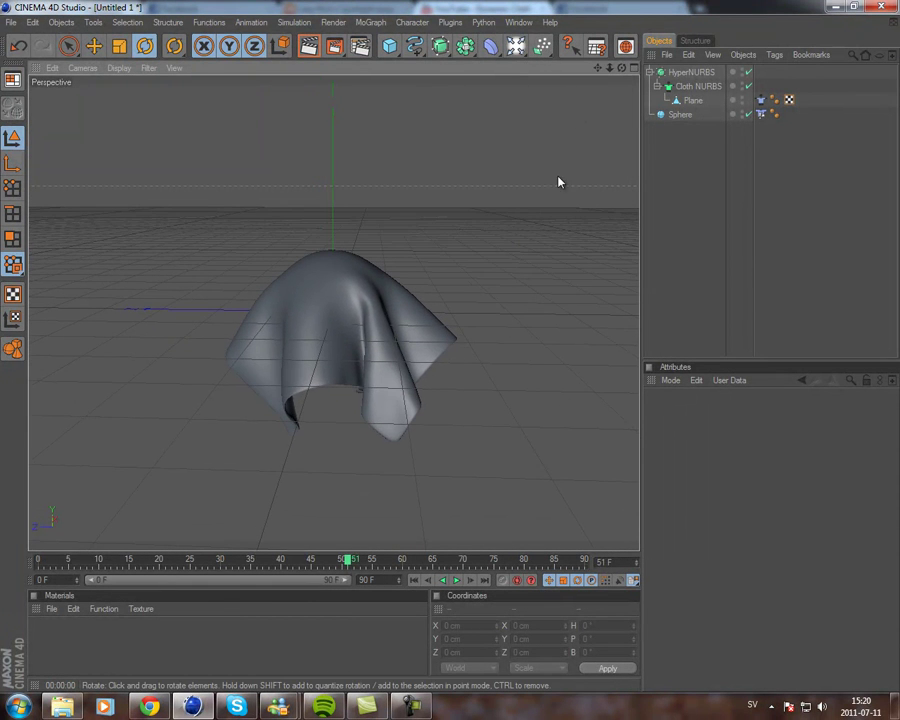
Step: Select the cloth tag on the Plane under Cloth NURBS to show its Expert settings
left_click(697, 87)
left_click(700, 100)
left_click(761, 99)
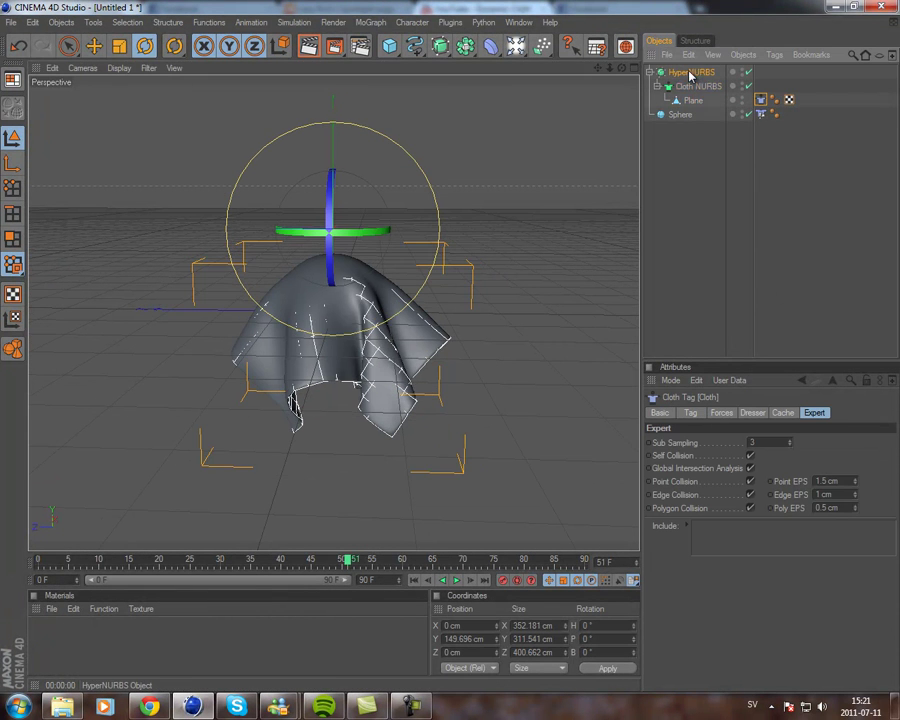
left_click(690, 74)
left_click(760, 100)
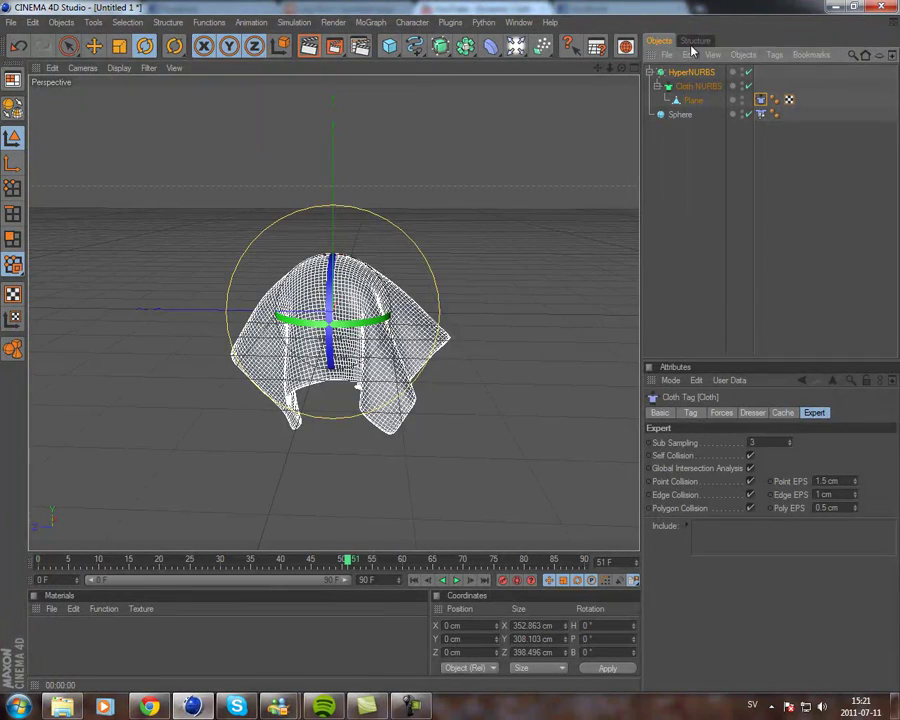
Step: Disable Self Collision and Global Intersection Analysis on the cloth tag and run the simulation from frame 0
left_click_drag(621, 68, 443, 420)
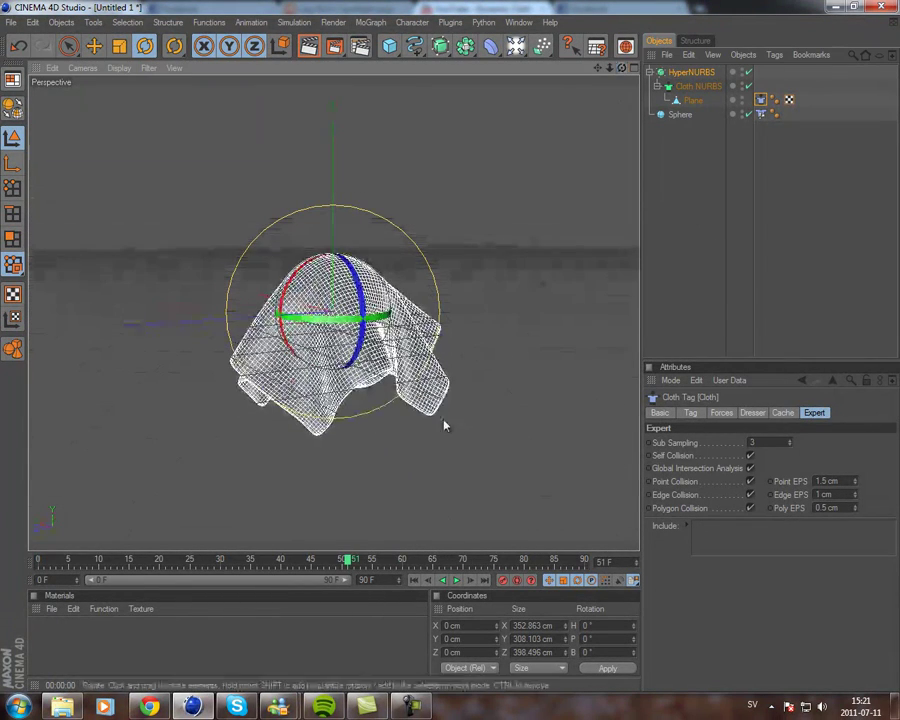
left_click(416, 582)
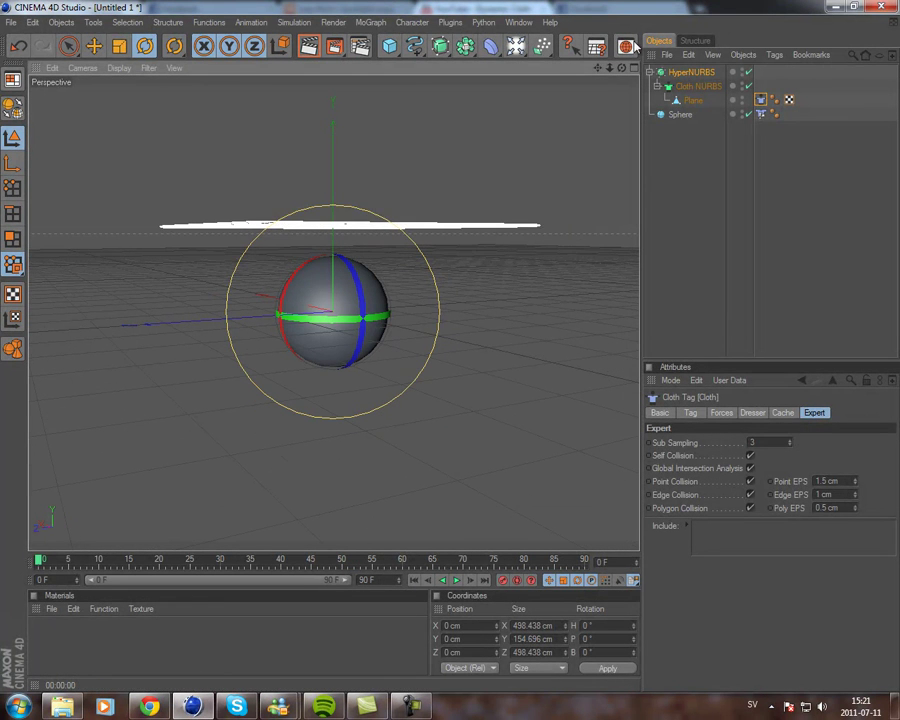
left_click_drag(621, 70, 706, 385)
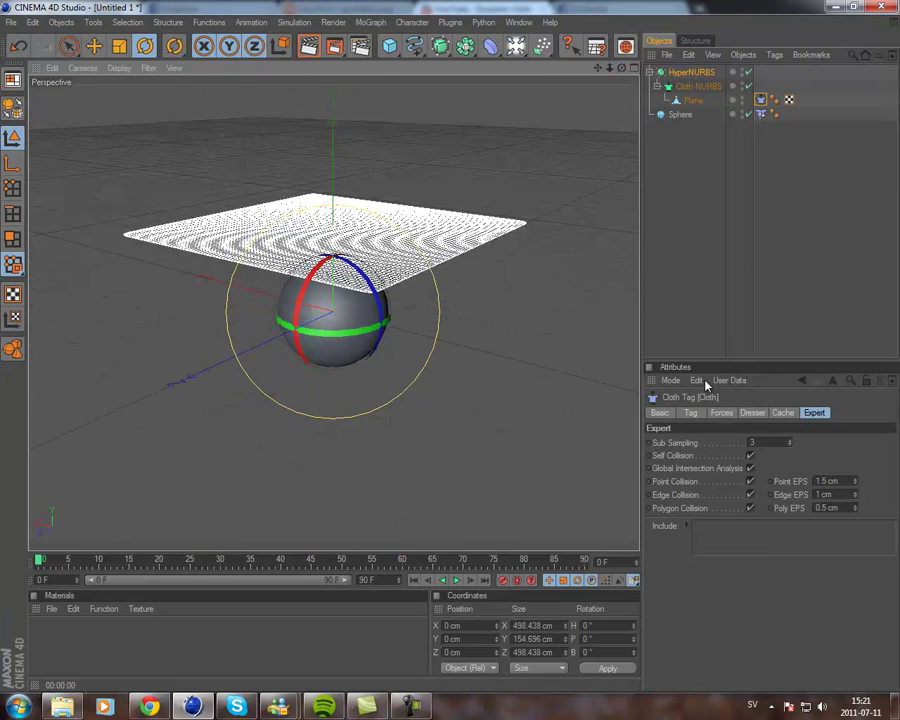
left_click(751, 456)
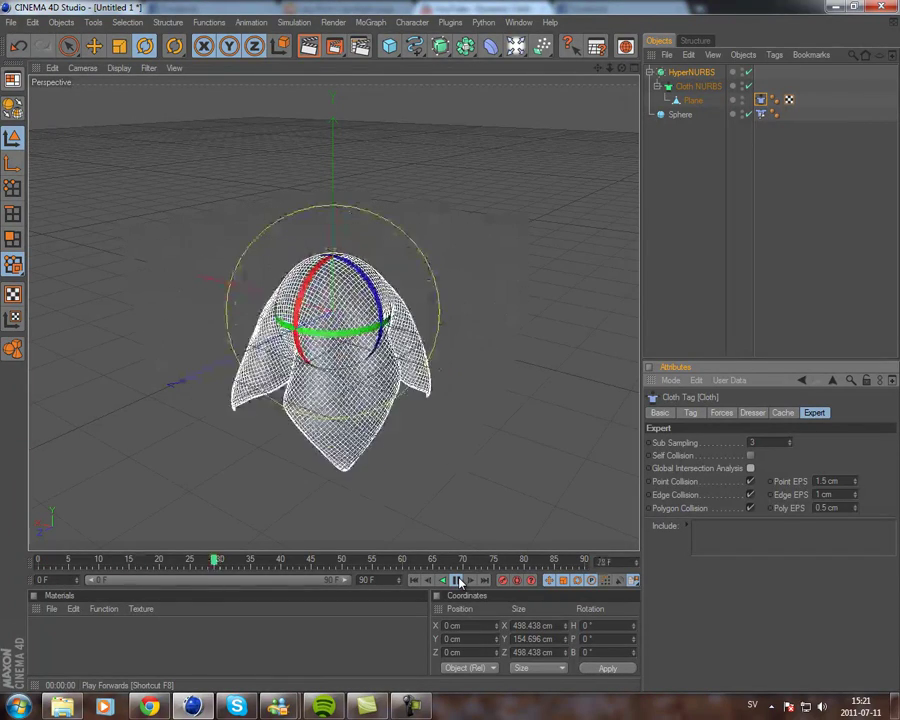
left_click(459, 580)
Step: Examine the draped cloth's folds up close for self-intersection and render the view
left_click_drag(622, 68, 428, 350)
scroll(408, 343, "up", 8)
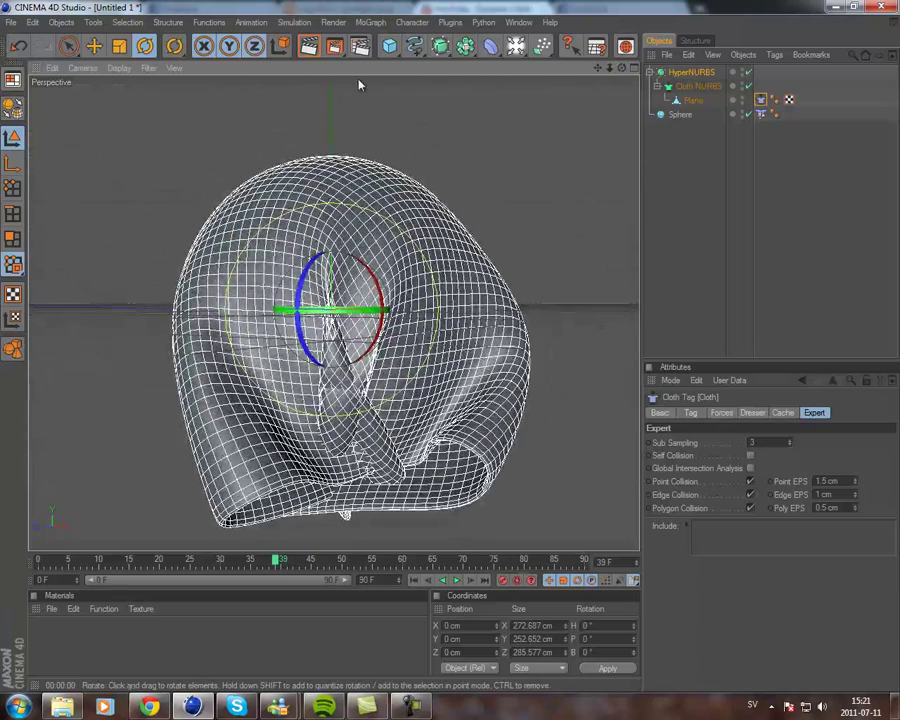
left_click(308, 46)
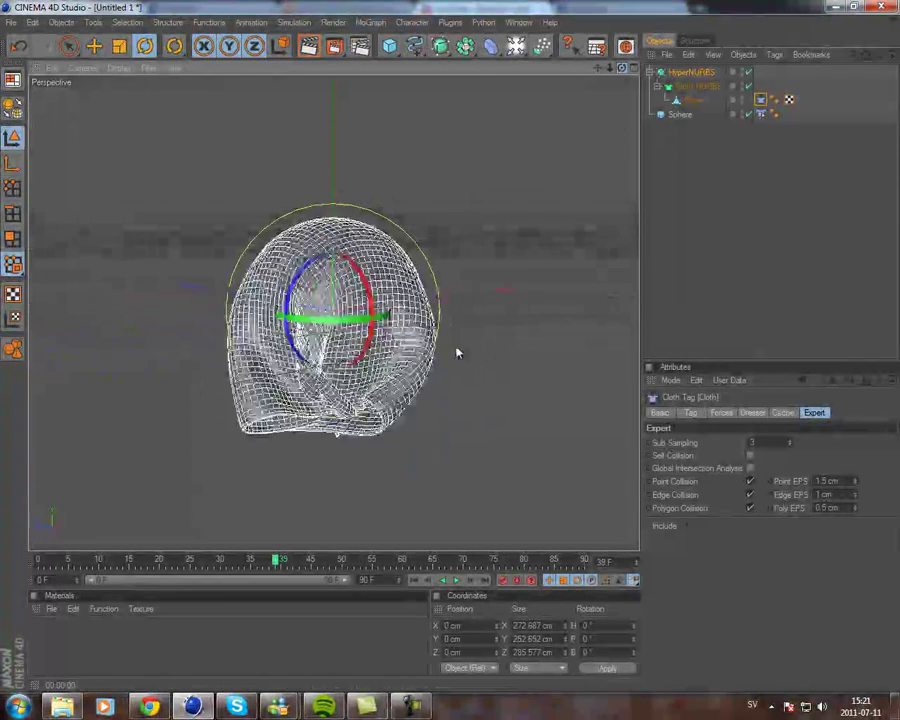
mouse_move(456, 353)
left_mouse_down("alt")
mouse_move(484, 351)
mouse_move(448, 356)
mouse_move(458, 342)
mouse_move(452, 352)
mouse_move(468, 352)
mouse_move(432, 350)
mouse_move(451, 352)
left_mouse_up("alt")
Step: Rewind the animation to frame 0 and view the cloth tag's general Tag properties
left_click(411, 580)
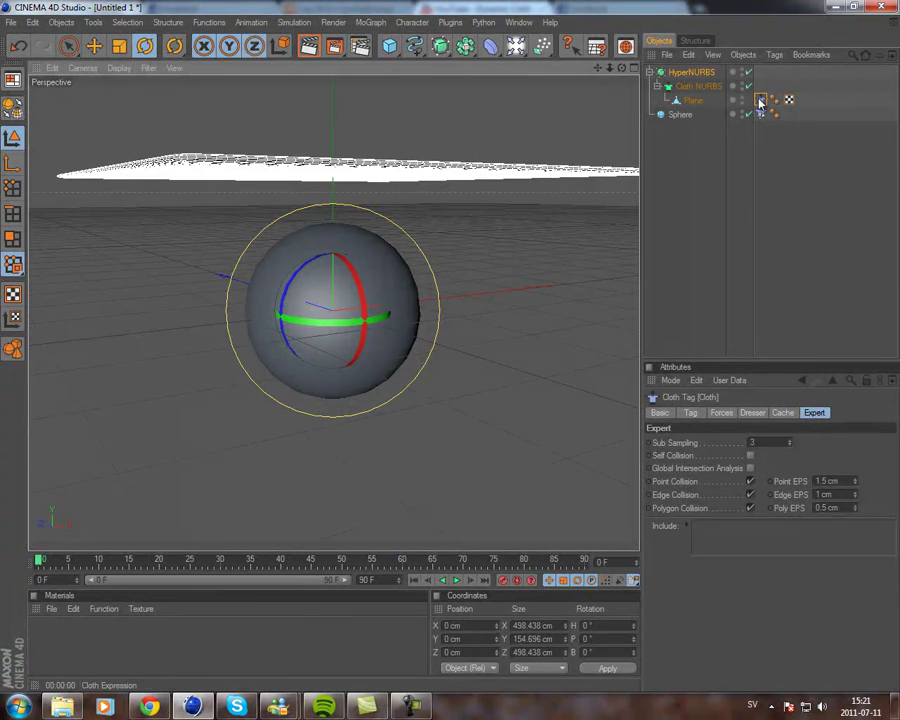
left_click(690, 412)
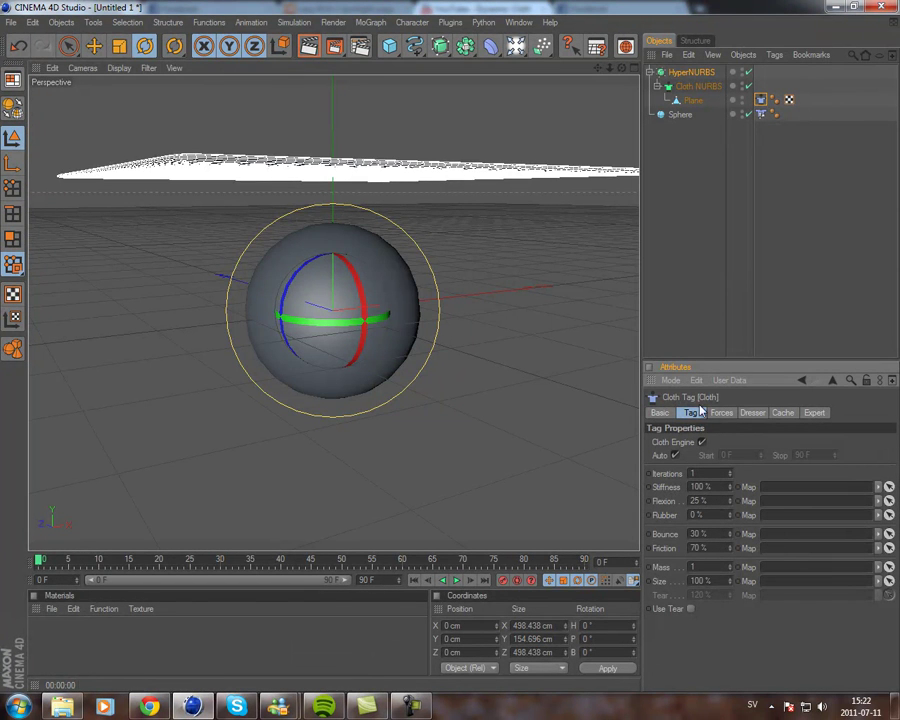
scroll(403, 298, "down", 5)
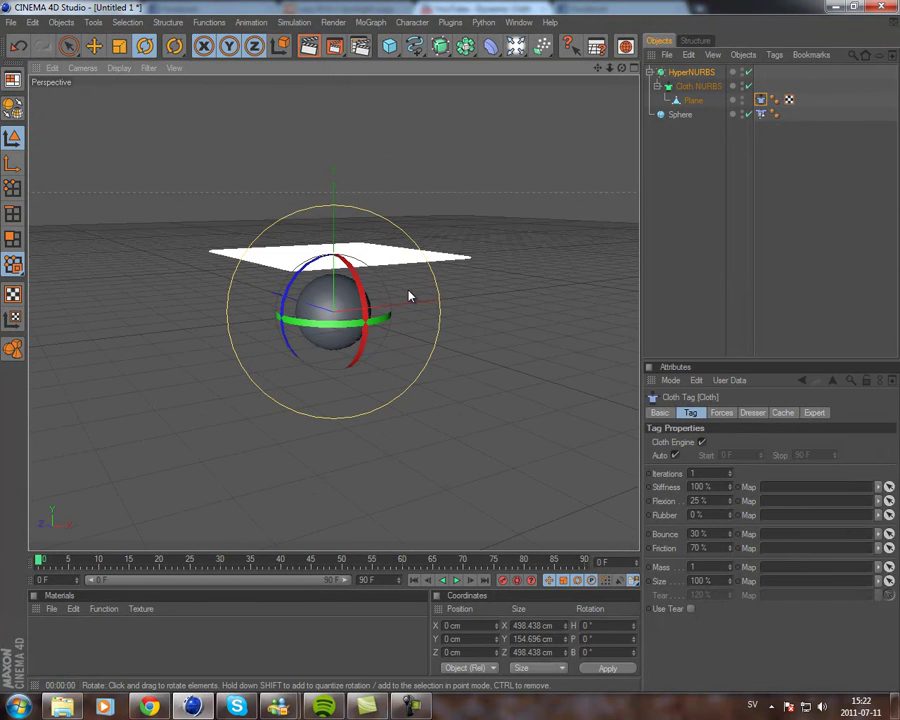
scroll(408, 296, "up", 5)
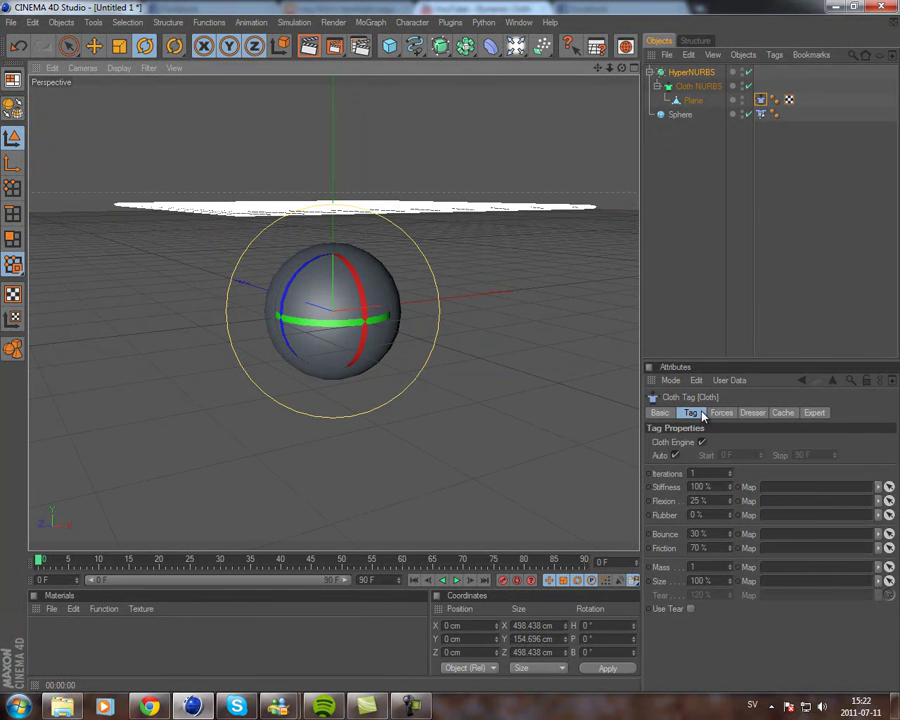
Step: Enable Self Collision in the cloth tag's Expert settings, run the simulation and inspect the draped cloth
left_click(816, 415)
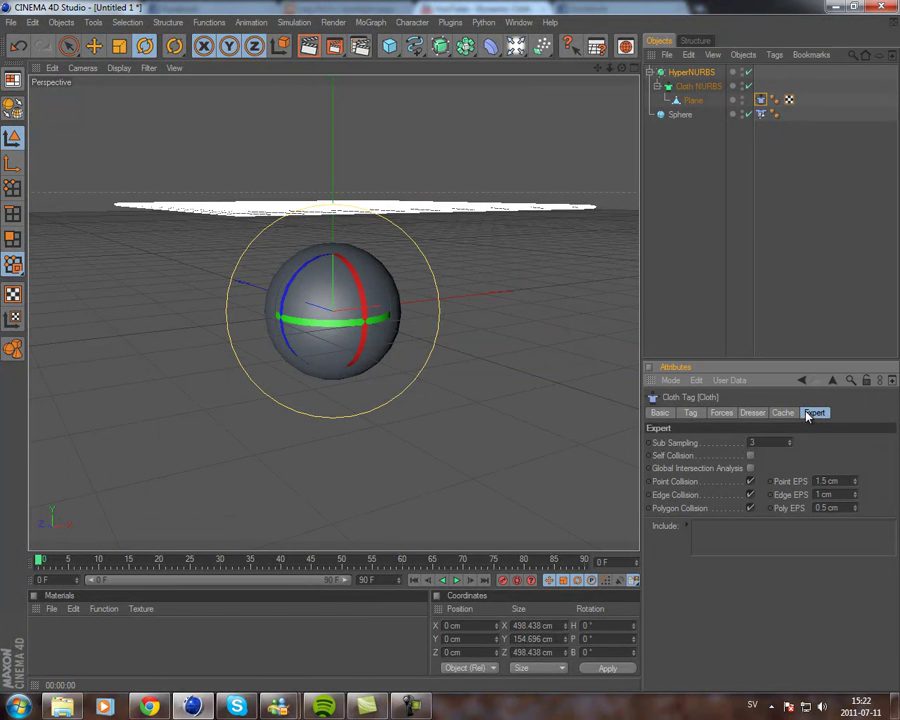
left_click(752, 457)
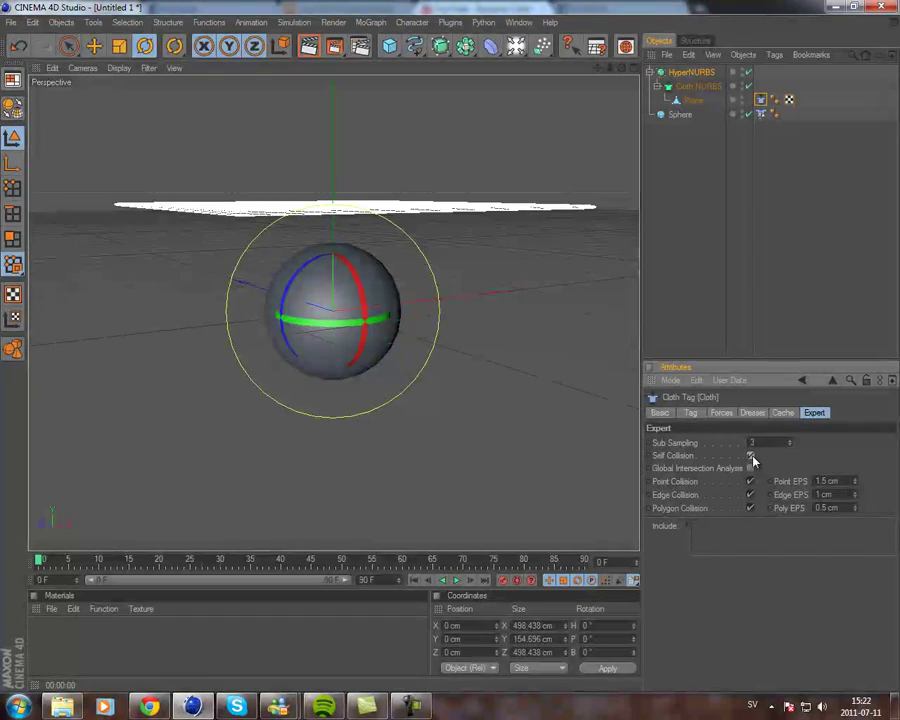
left_click(460, 581)
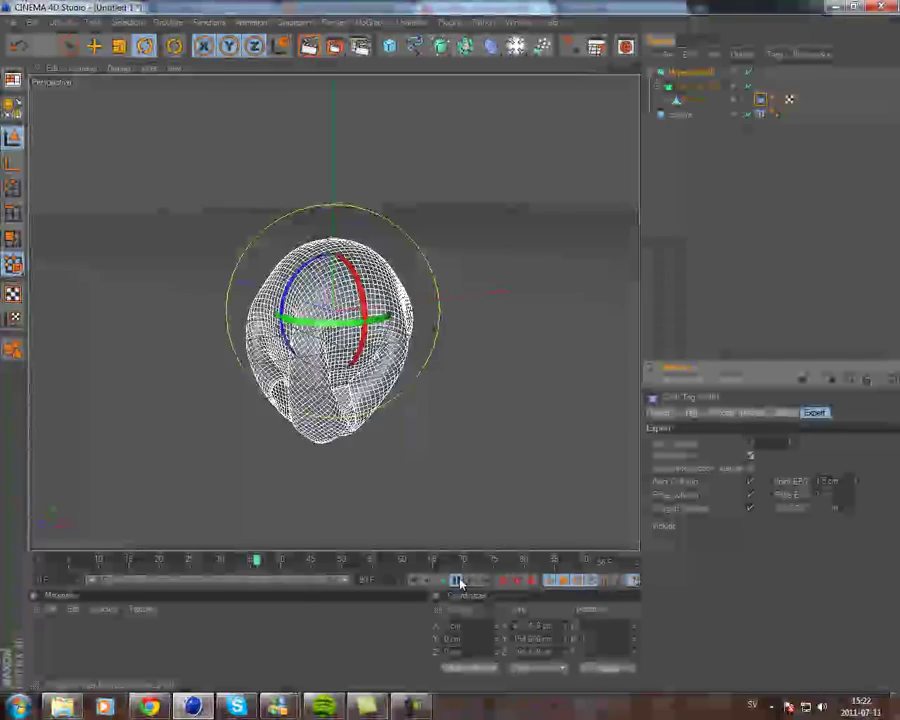
left_click(458, 580)
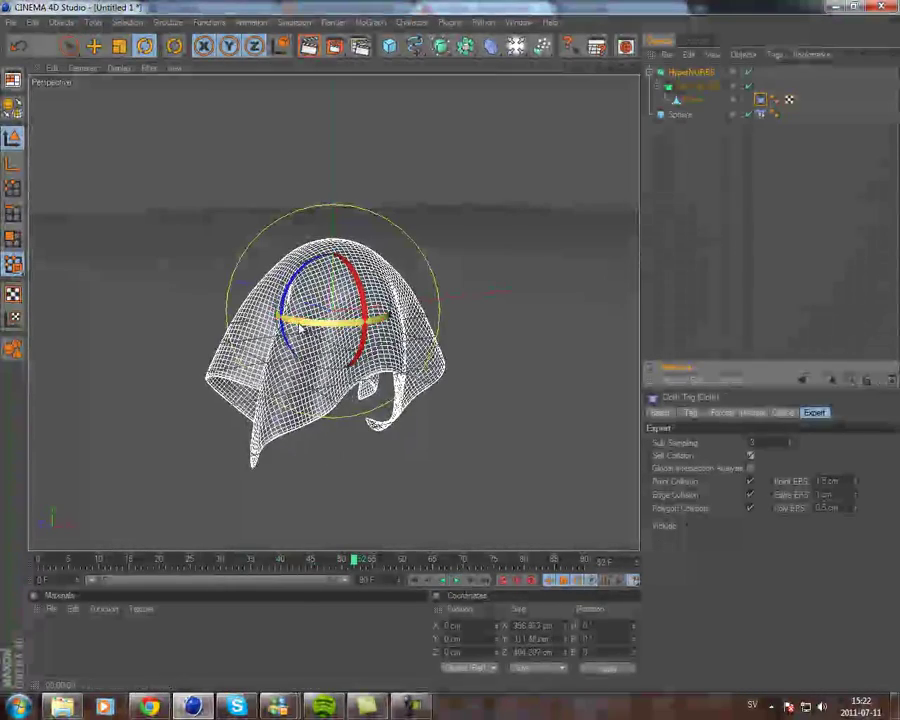
left_click_drag(622, 68, 452, 350)
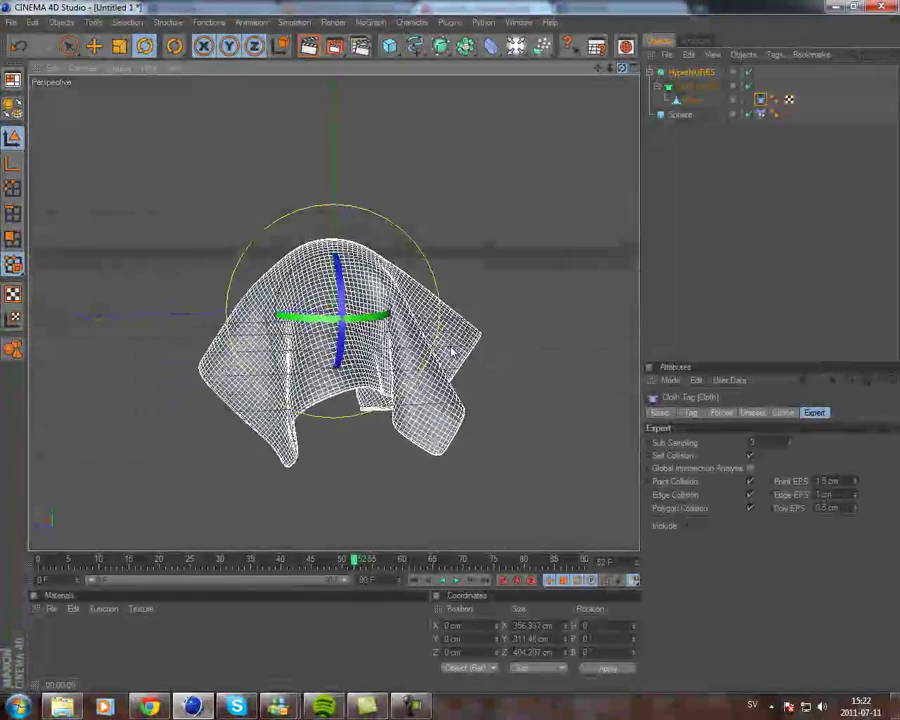
Step: Enable Global Intersection Analysis on the cloth tag and replay the simulation from frame 0 to inspect the folds
left_click(750, 468)
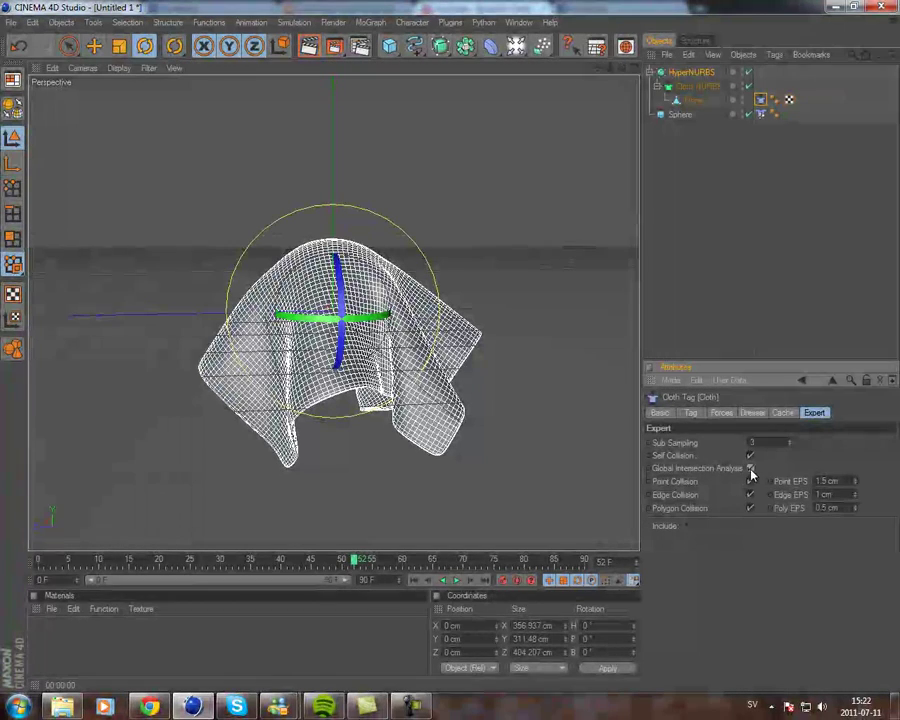
left_click(413, 584)
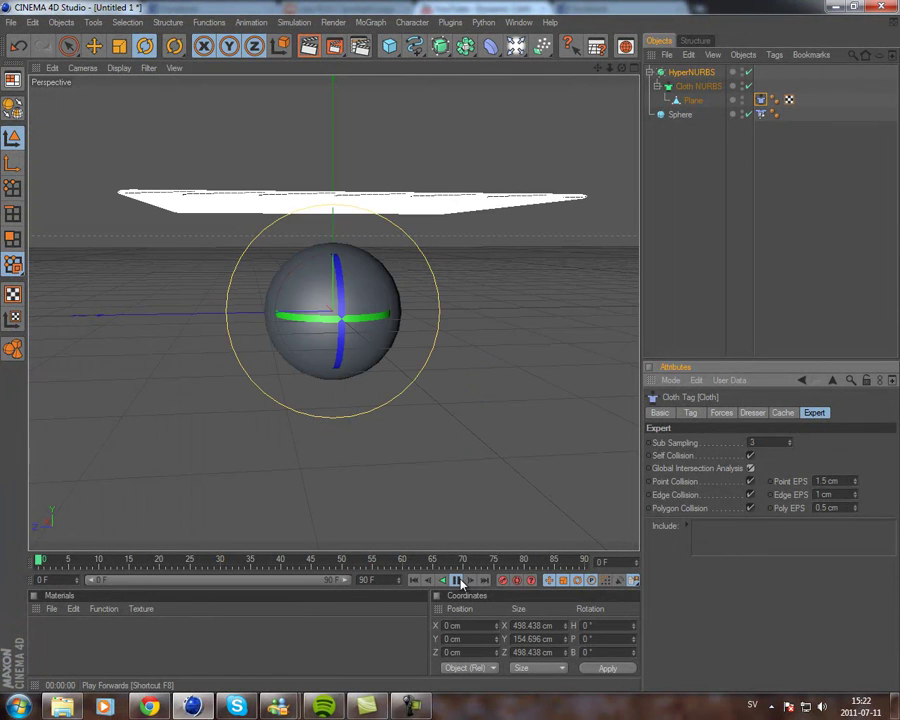
left_click(458, 581)
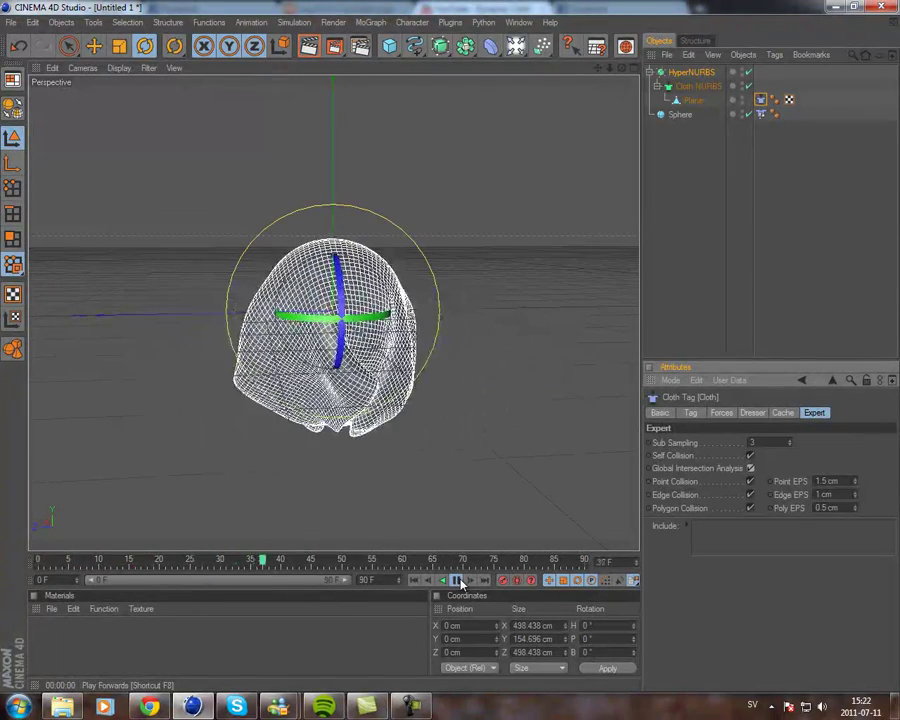
left_click(458, 581)
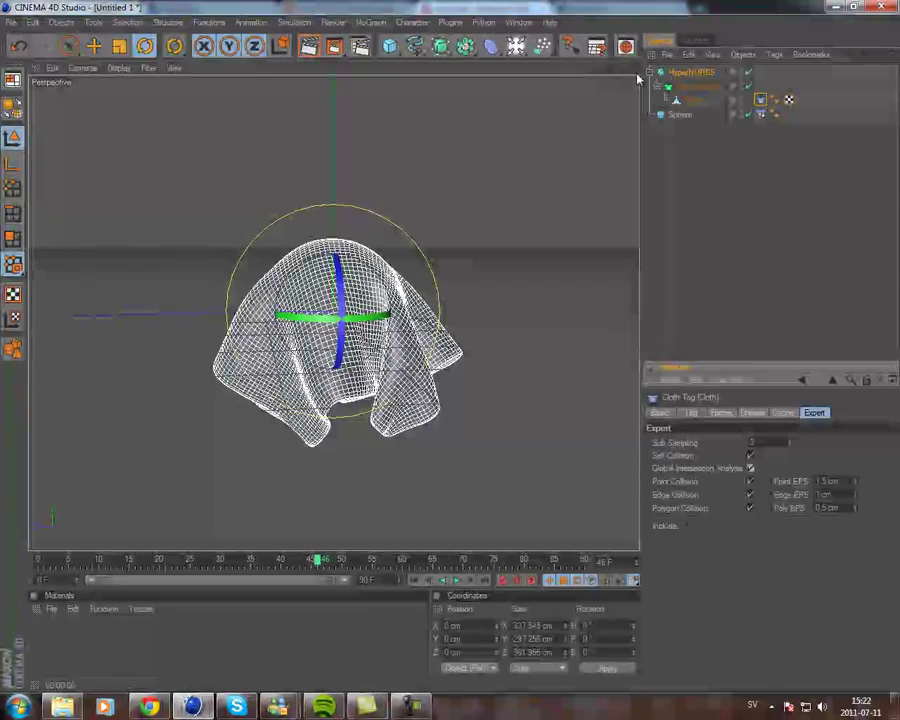
left_click_drag(622, 68, 451, 350)
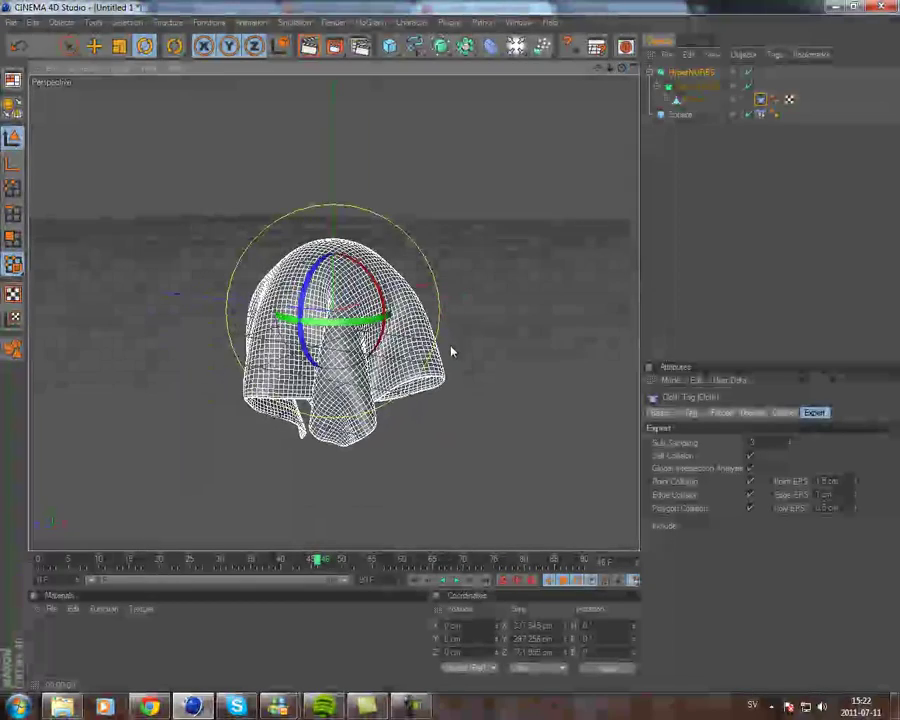
Step: Rewind to frame 0 and calculate the cache for the cloth simulation
left_click(788, 414)
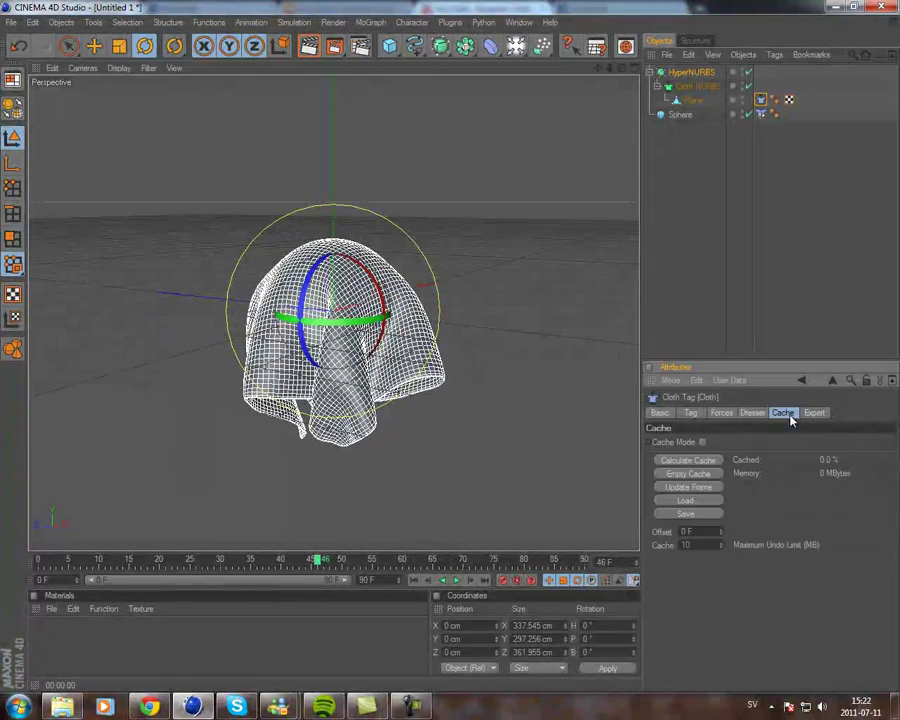
left_click(418, 583)
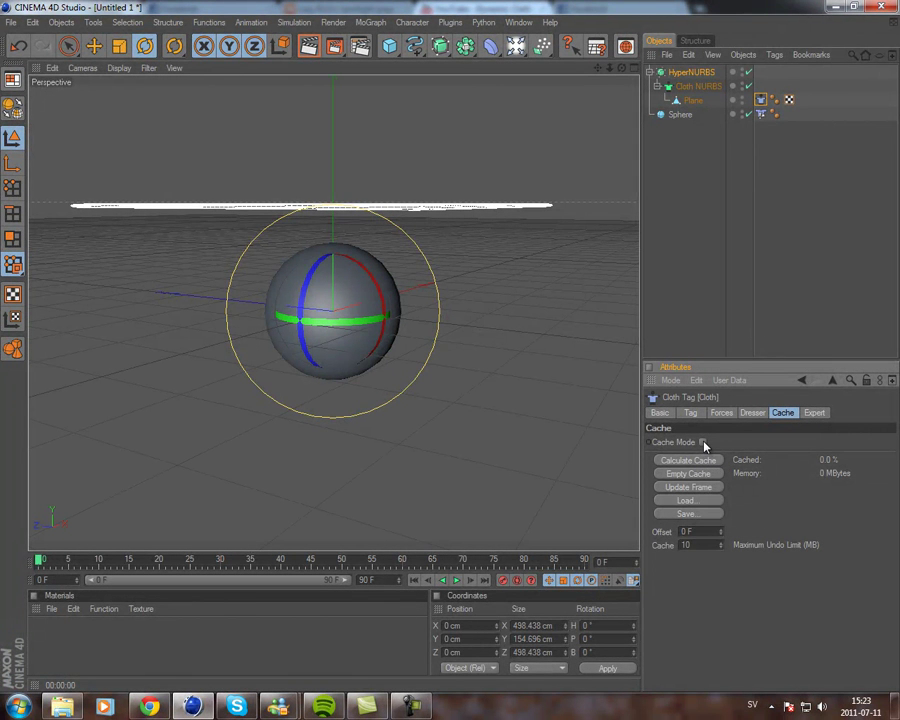
left_click(712, 461)
left_click(712, 461)
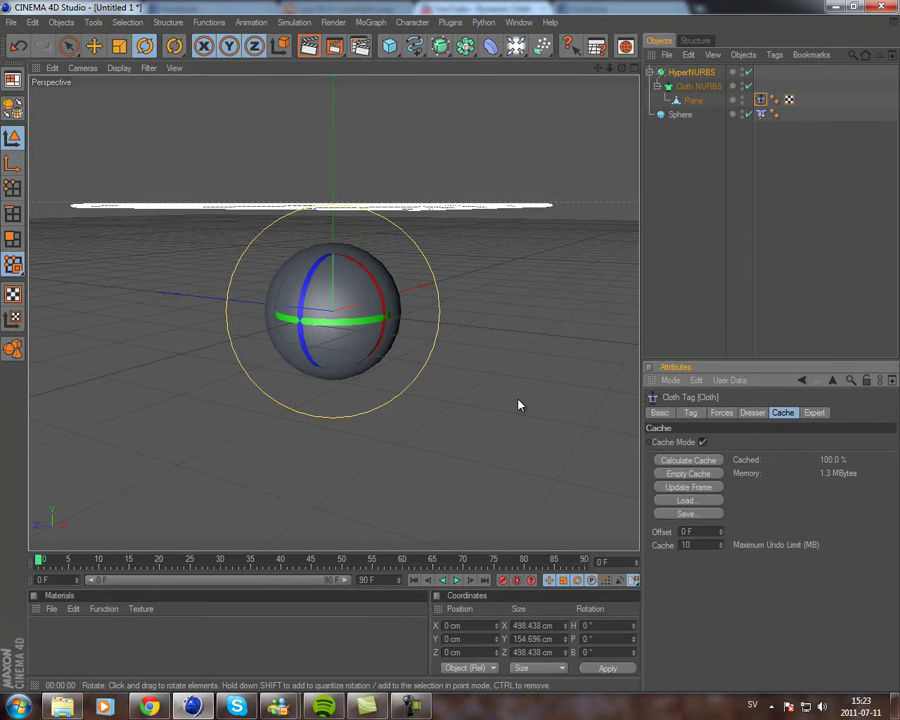
Step: Play back the cached cloth animation, stop it with the cloth draped over the sphere, and inspect the drape
scroll(518, 403, "down", 3)
scroll(518, 403, "up", 2)
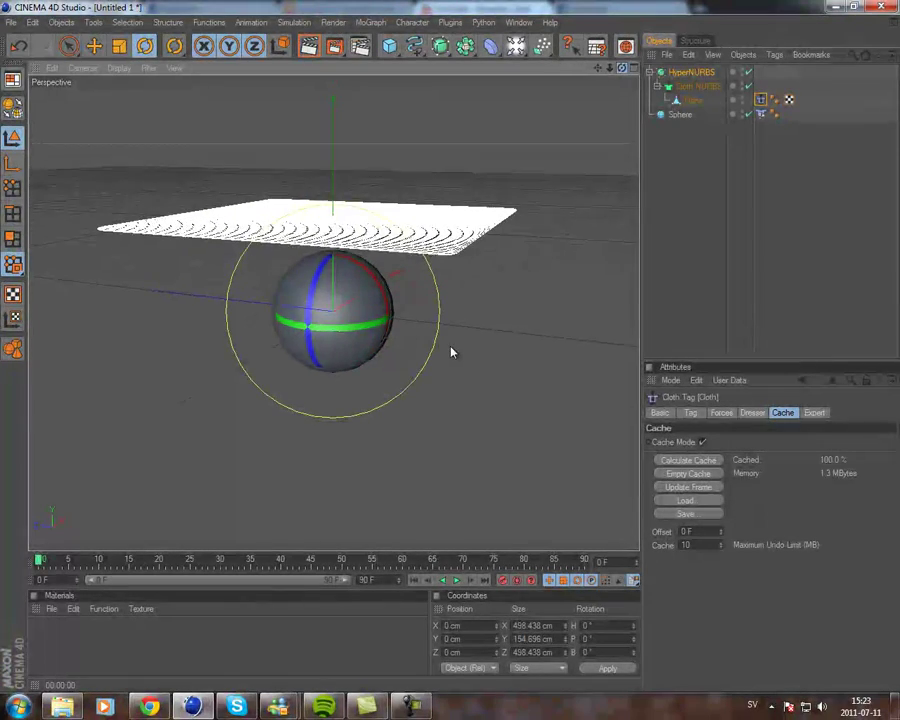
left_click(455, 580)
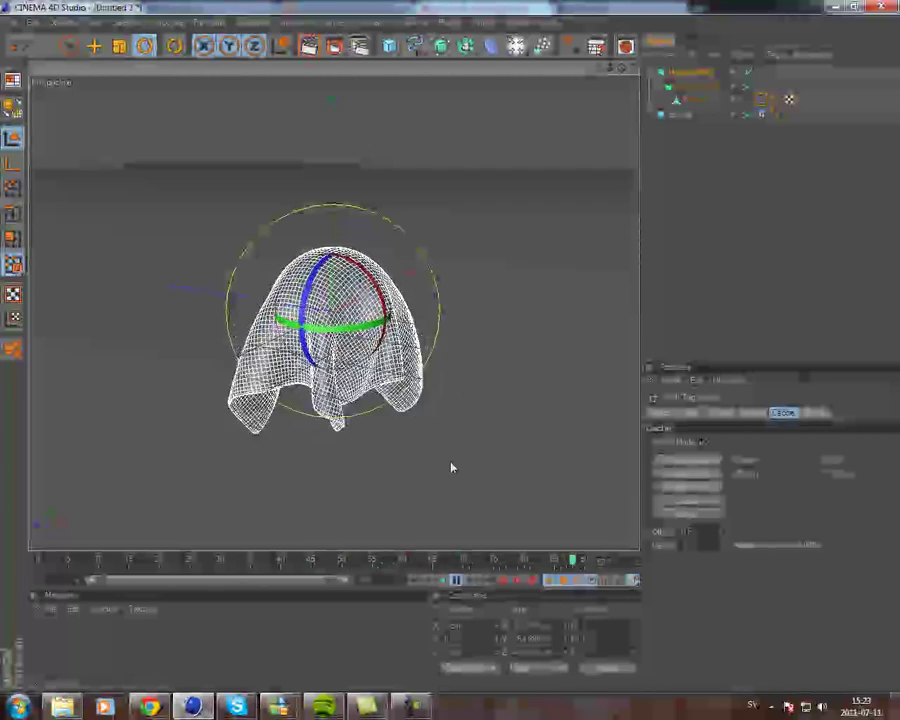
left_click(457, 581)
left_click_drag(621, 67, 460, 352)
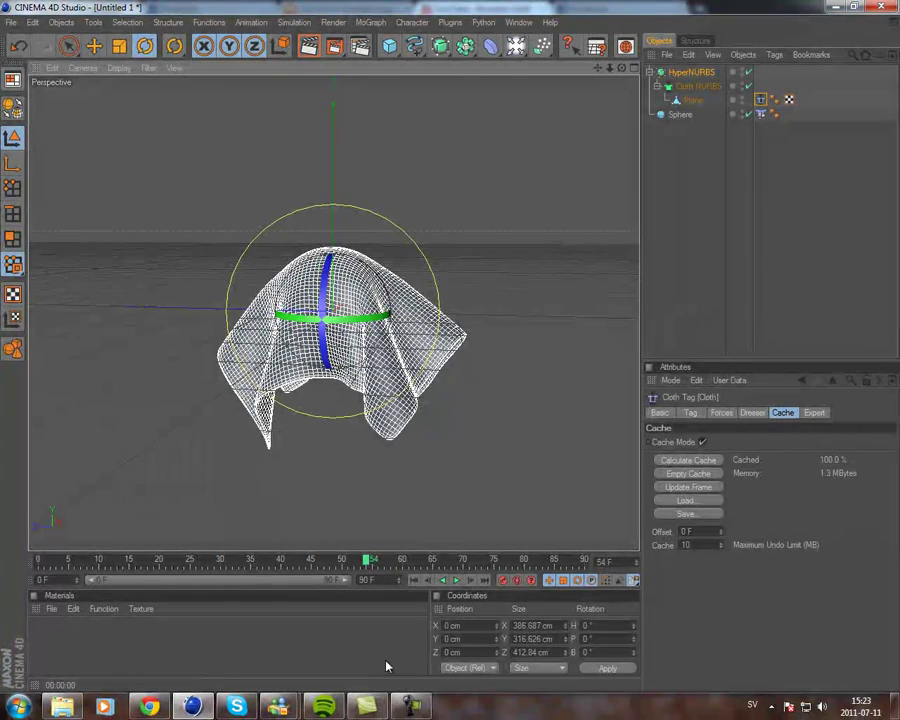
left_click(409, 706)
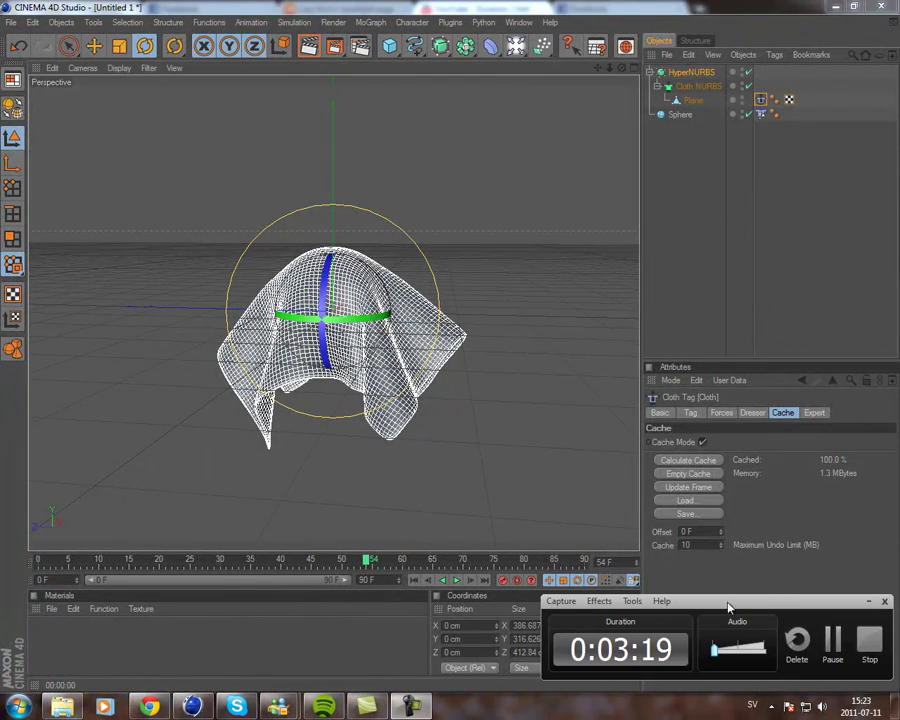